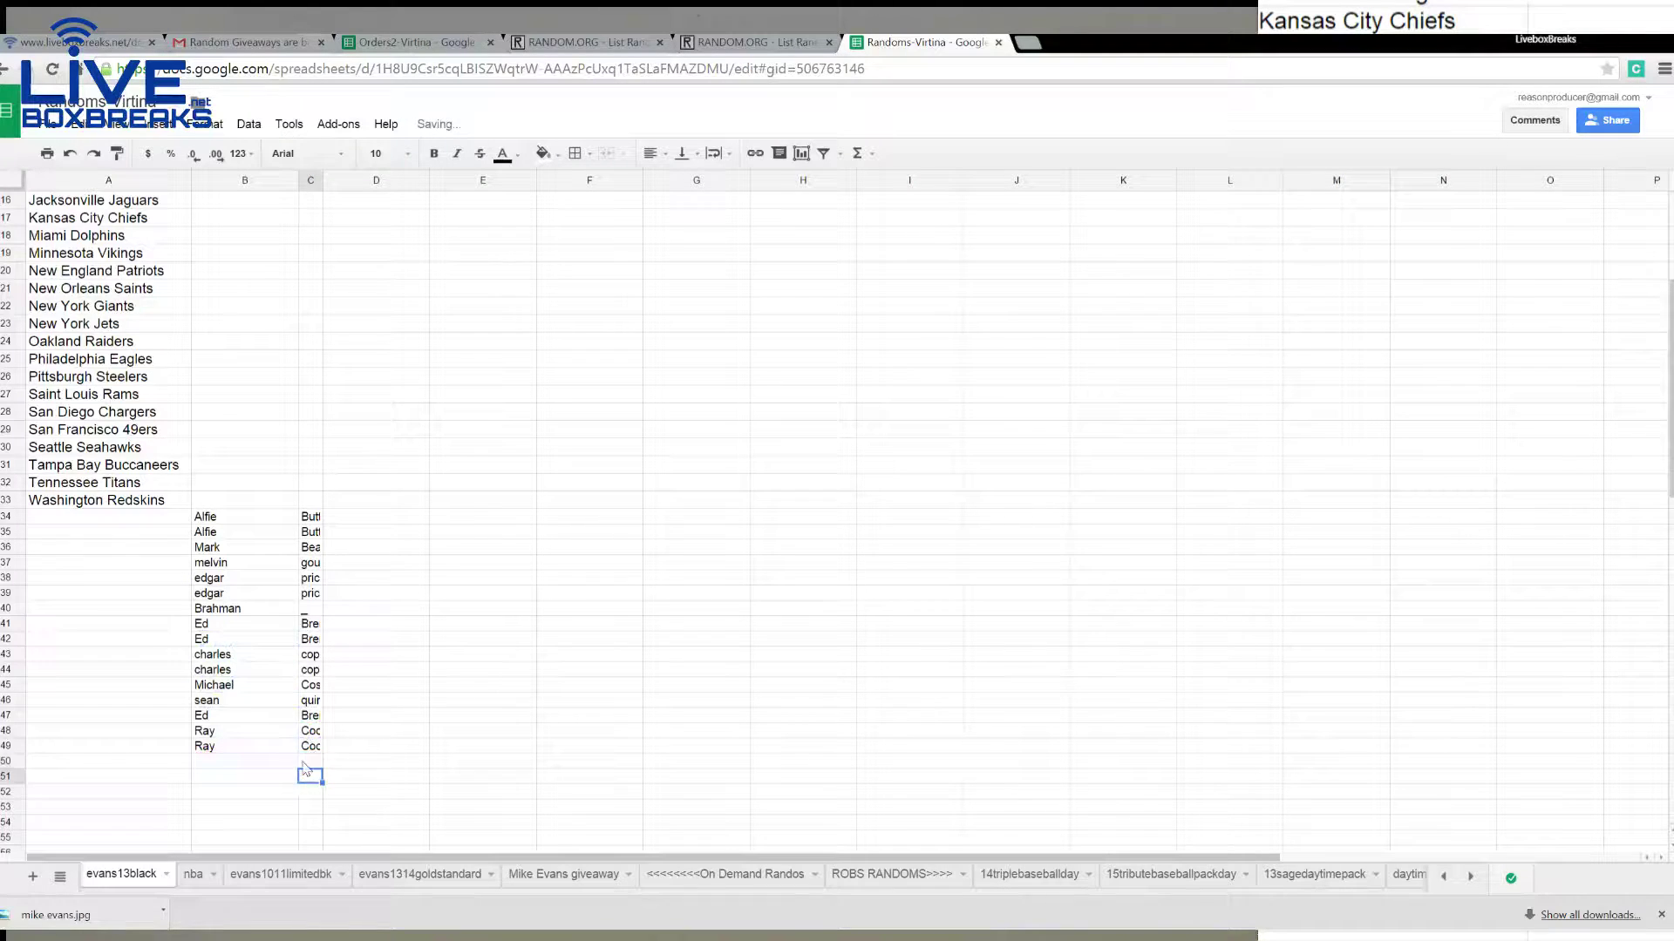
# Step: Clear the leftover names below the teams and paste buyer names beside all 32 teams
pyautogui.moveTo(321, 747); pyautogui.dragTo(256, 523)
pyautogui.hotkey('ctrl', 'c')
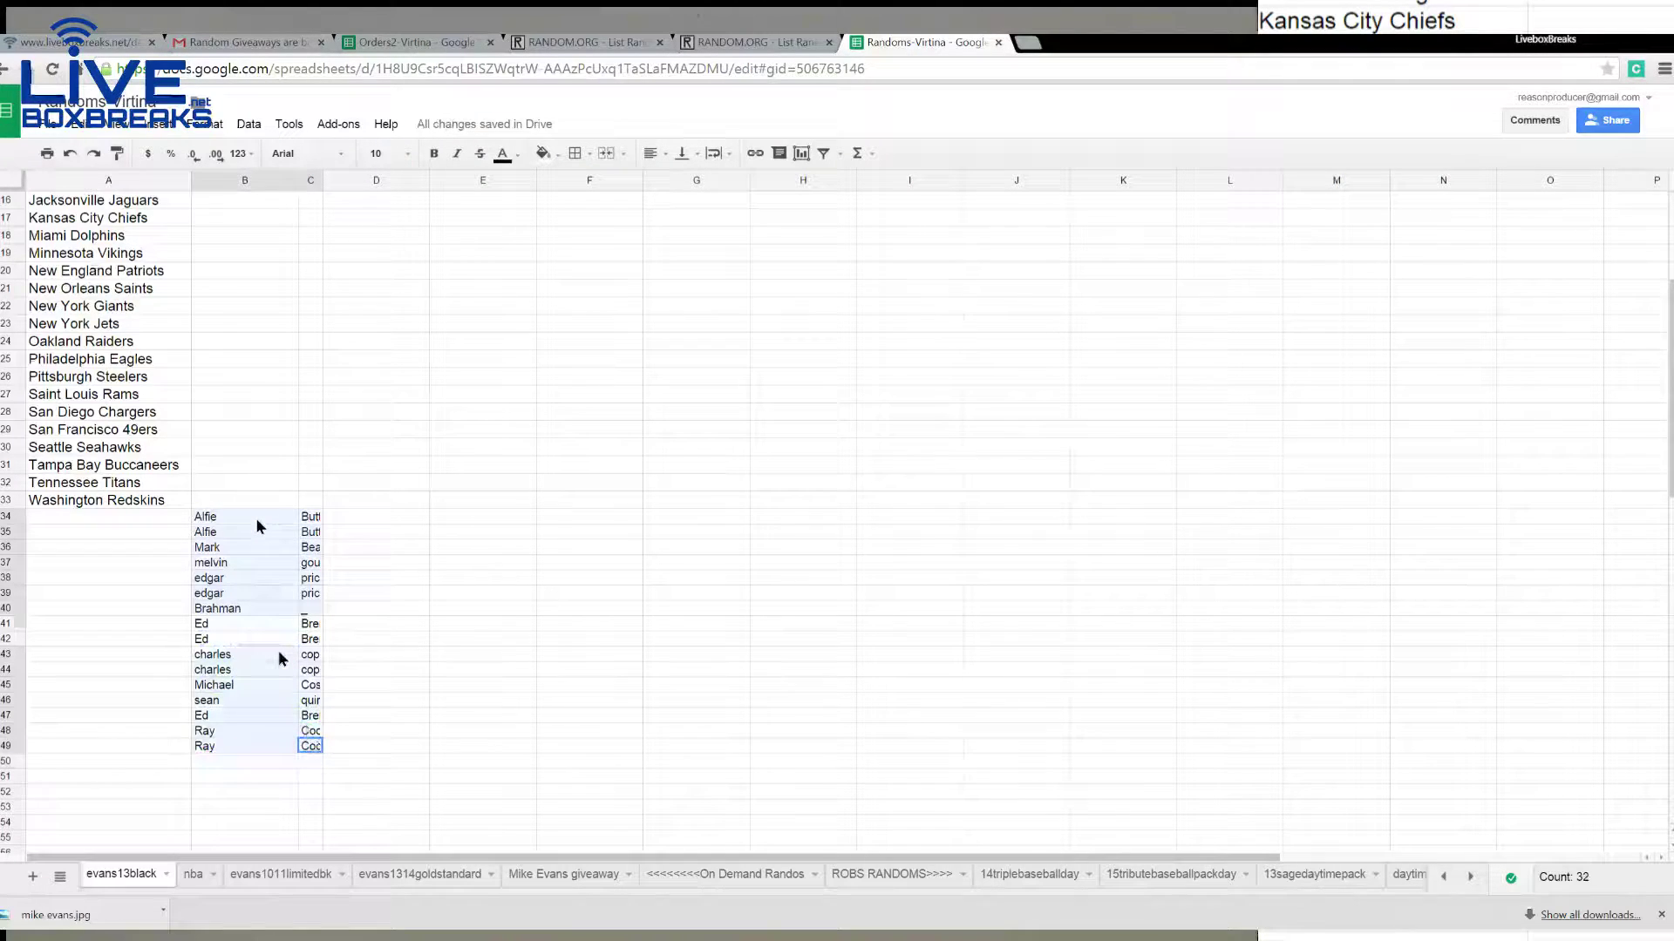
pyautogui.press('Delete')
pyautogui.scroll(5, 218, 267)
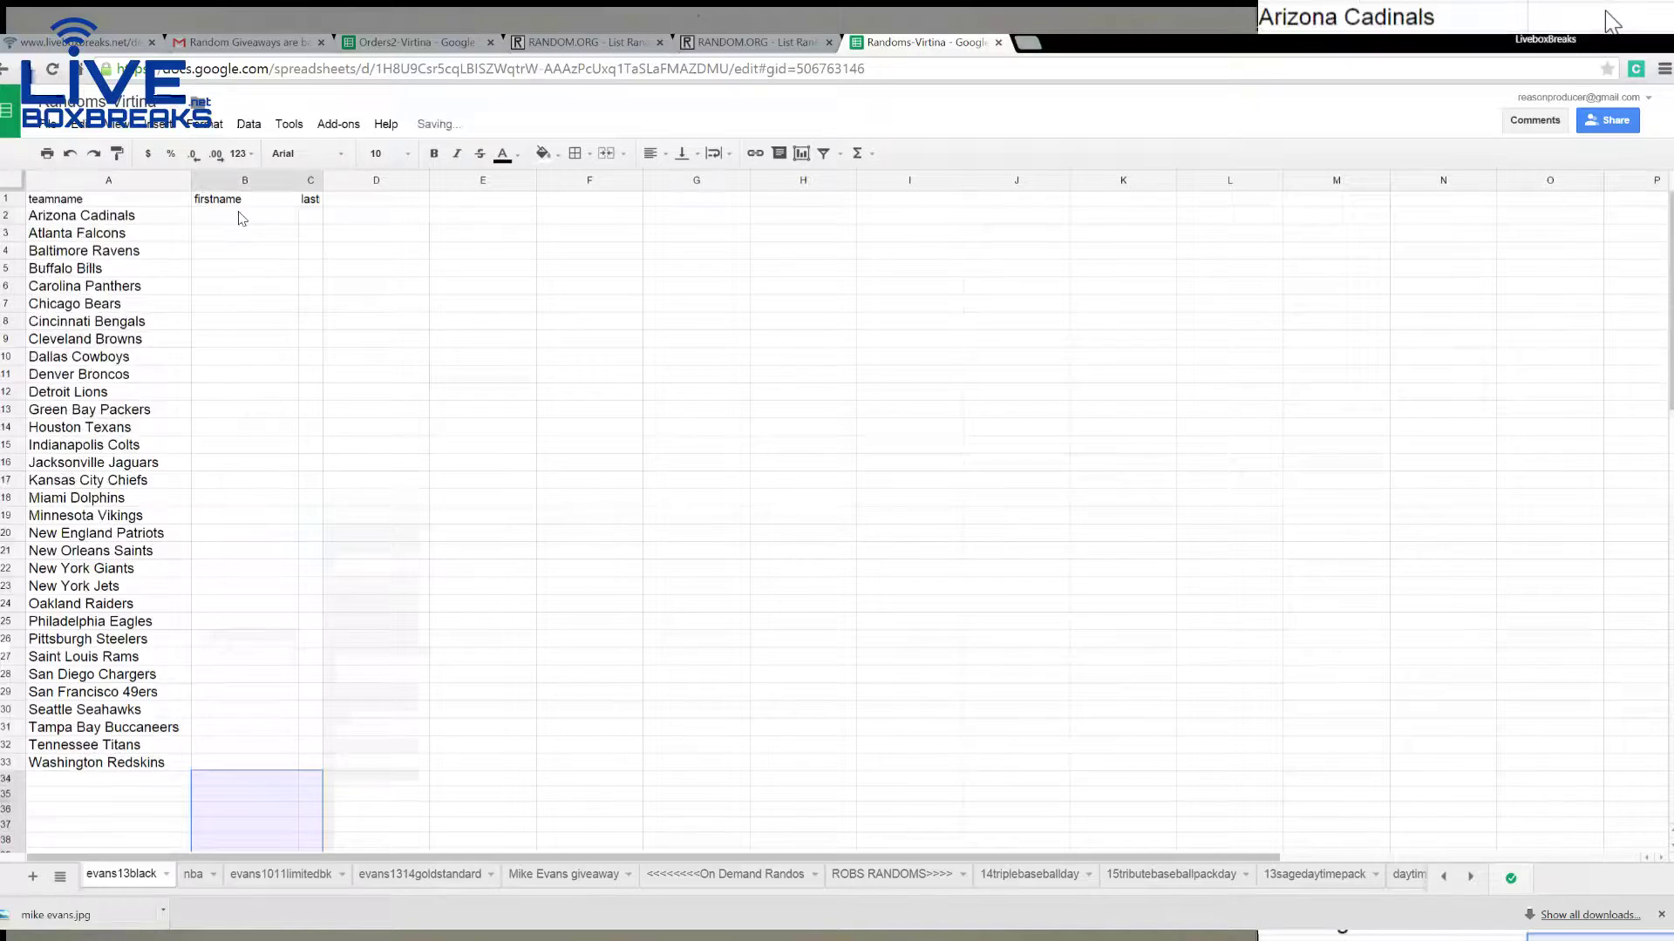
pyautogui.click(239, 218)
pyautogui.hotkey('ctrl', 'v')
pyautogui.click(240, 504)
pyautogui.hotkey('ctrl', 'v')
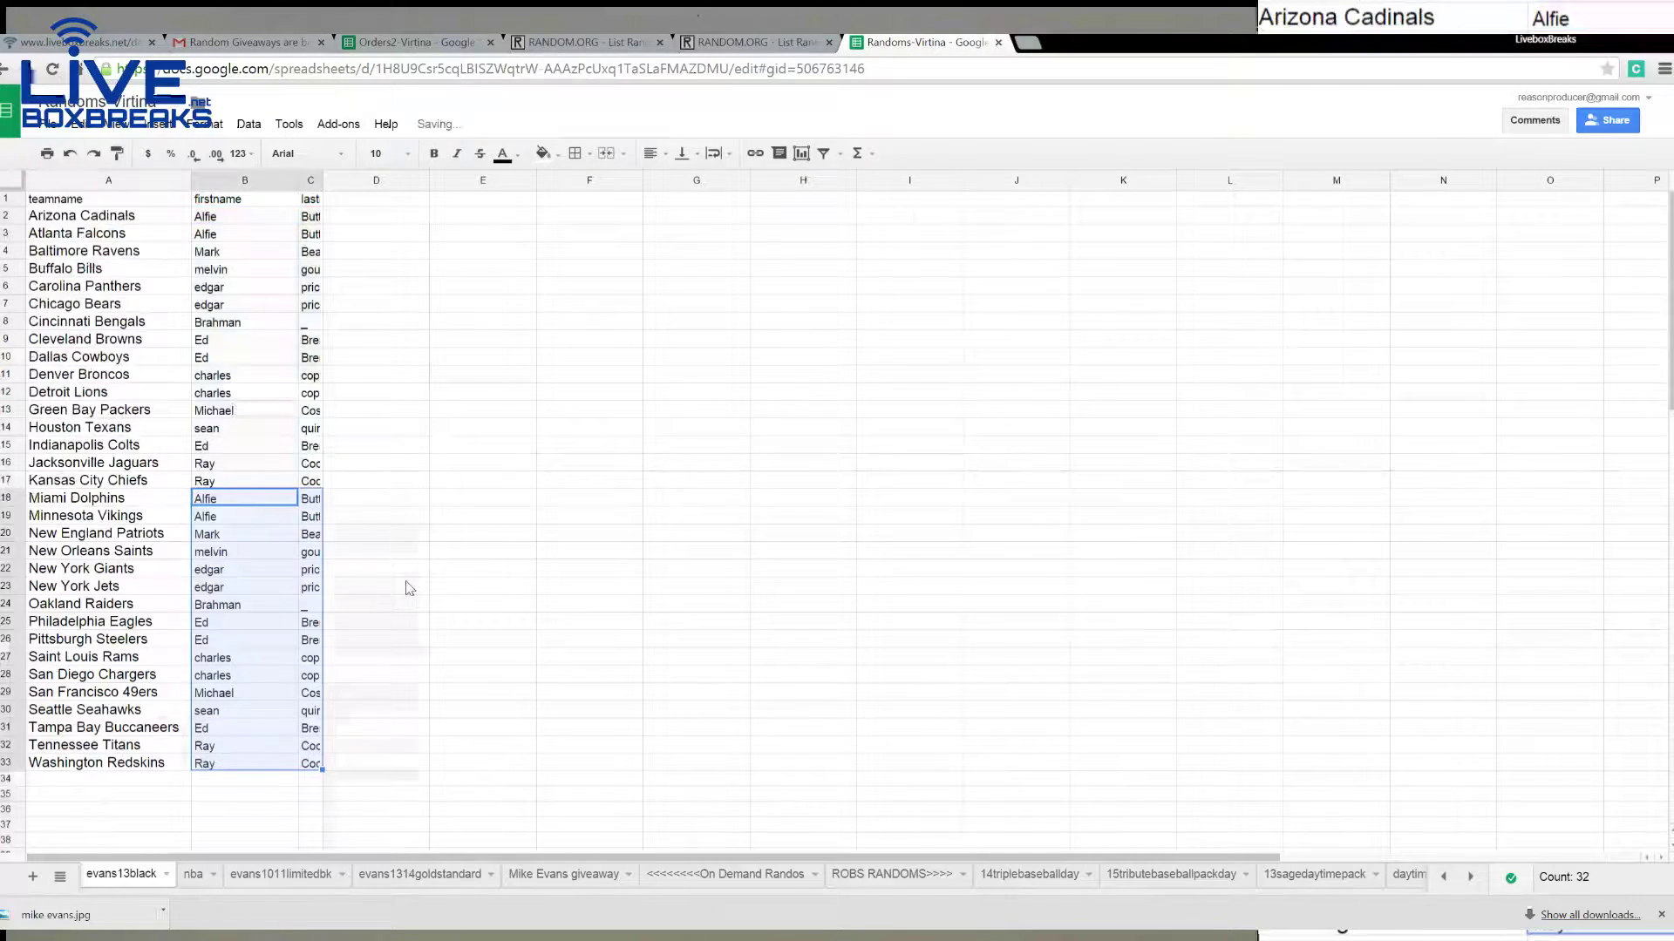
# Step: Copy the full range of buyer first and last names beside the teams
pyautogui.click(375, 586)
pyautogui.moveTo(317, 774); pyautogui.dragTo(262, 211)
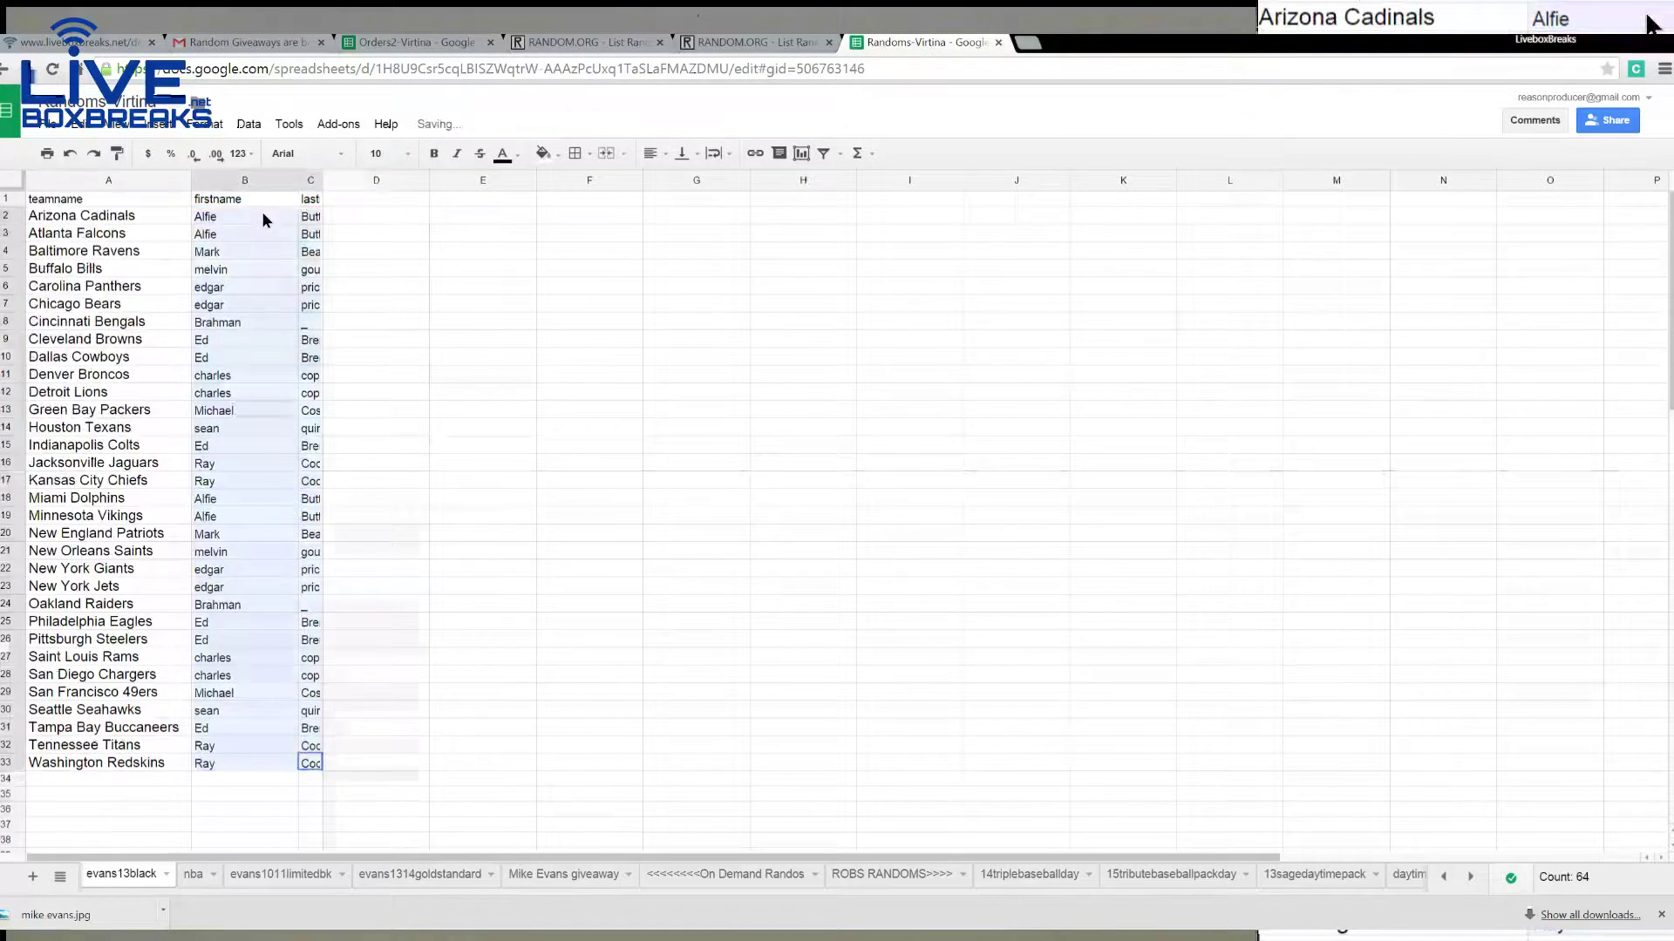
pyautogui.hotkey('ctrl', 'c')
# Step: Paste the 32 buyer names into a fresh RANDOM.ORG List Randomizer
pyautogui.click(508, 42)
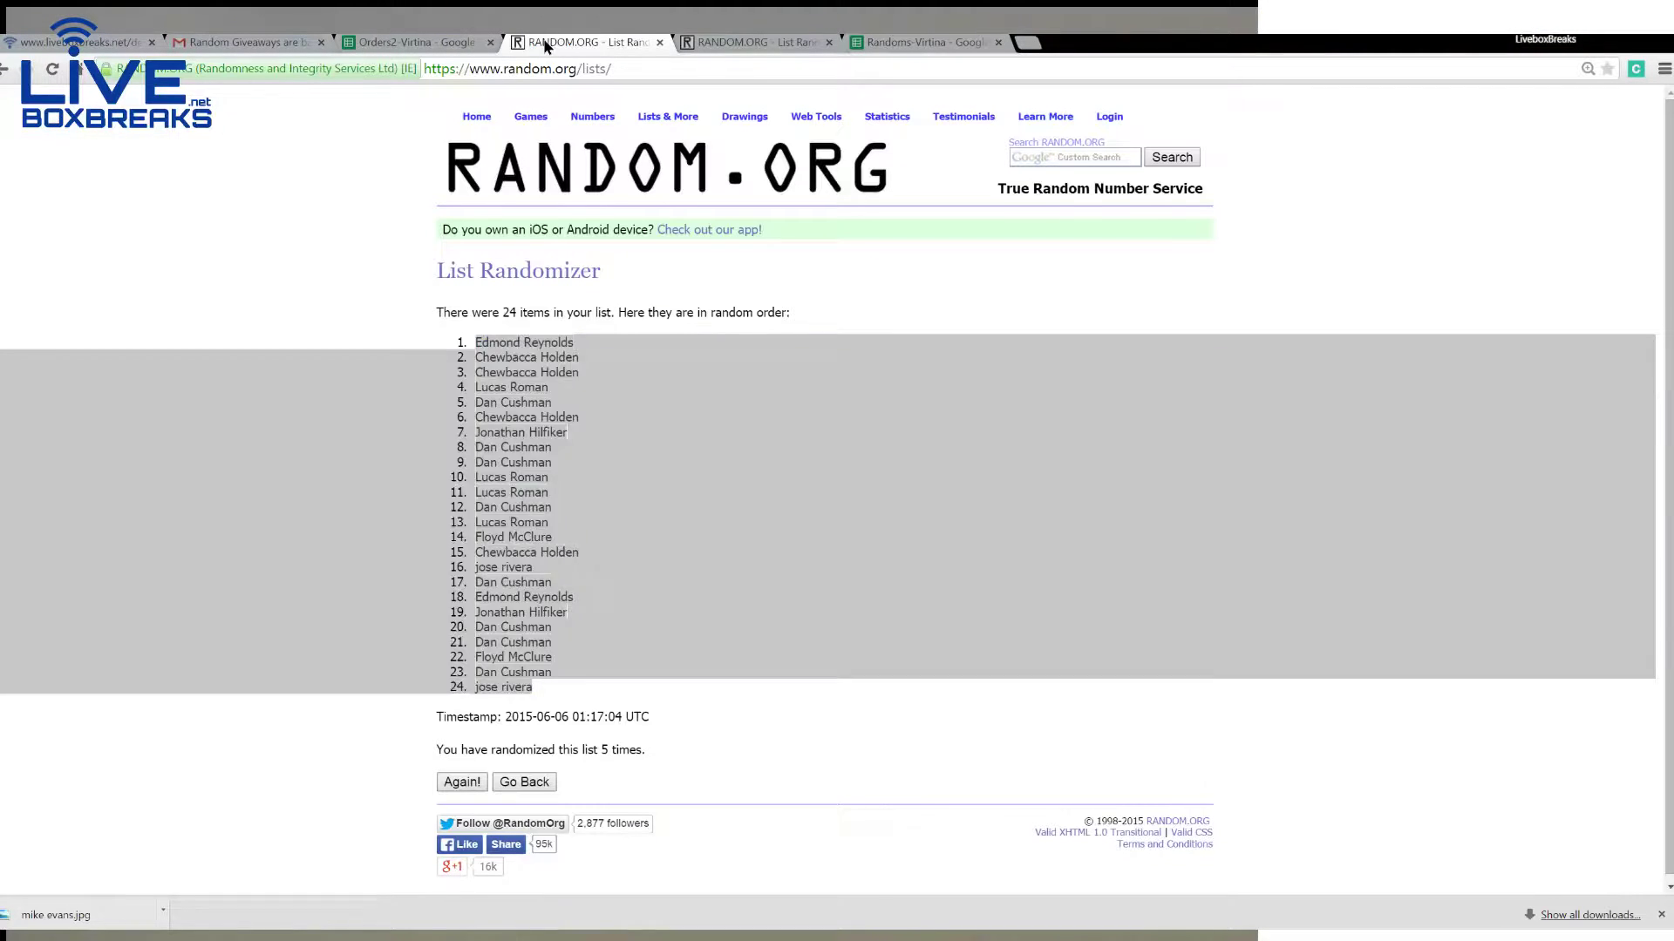
pyautogui.hotkey('ctrl', 'a')
pyautogui.hotkey('ctrl', 't')
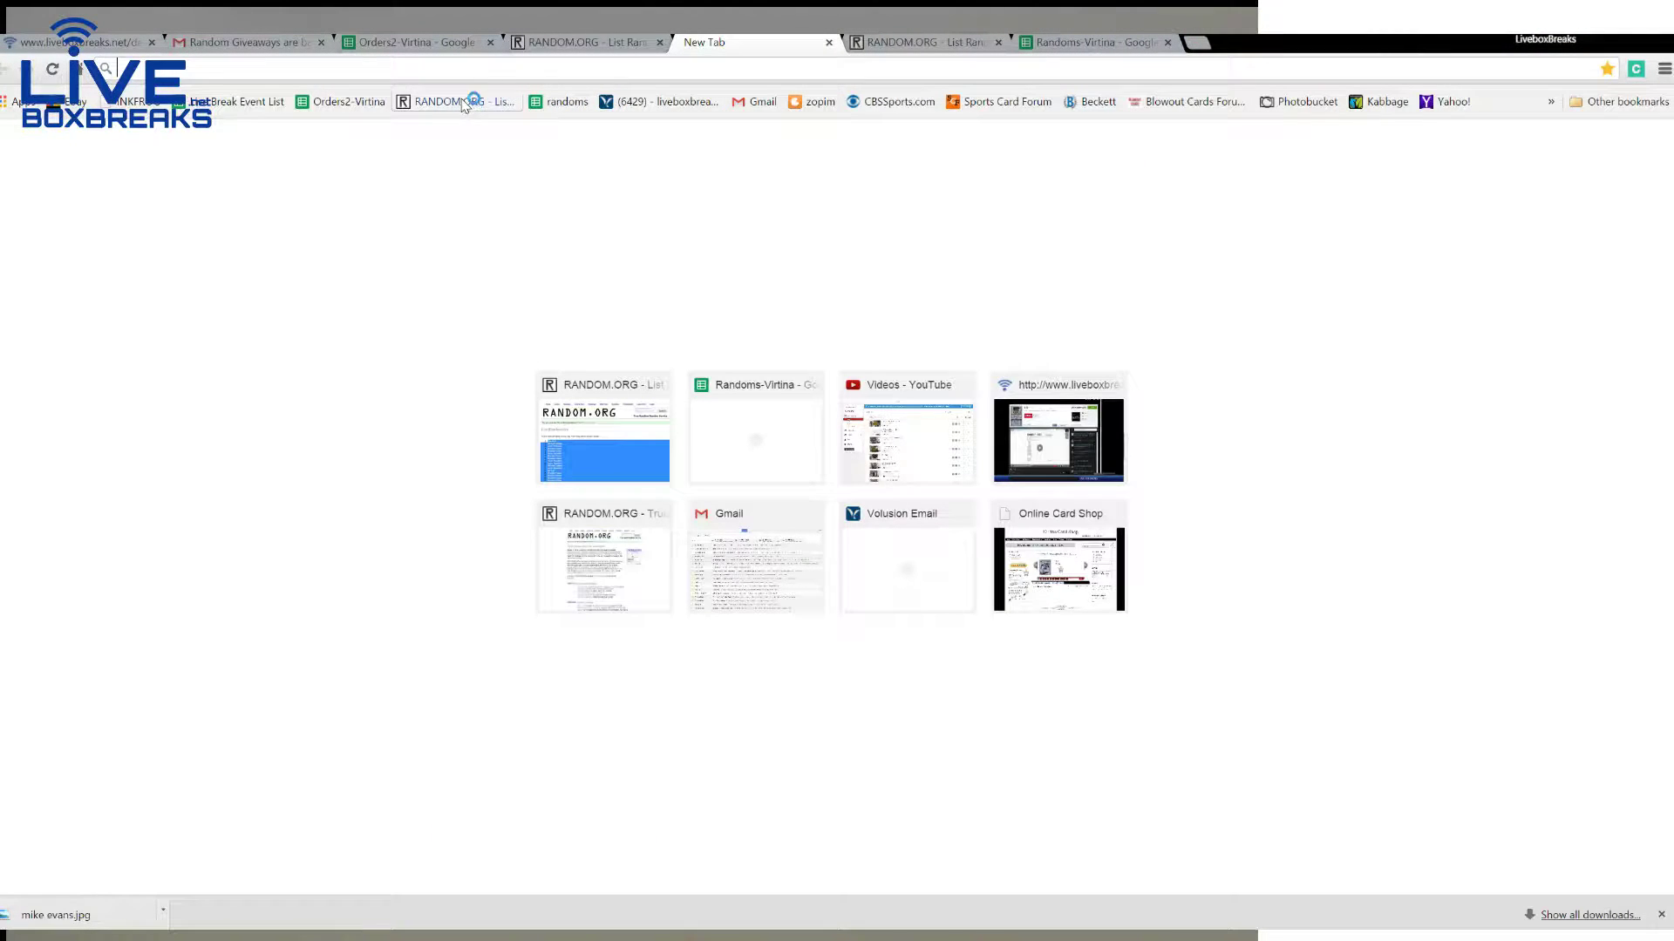
pyautogui.click(786, 555)
pyautogui.hotkey('ctrl', 'v')
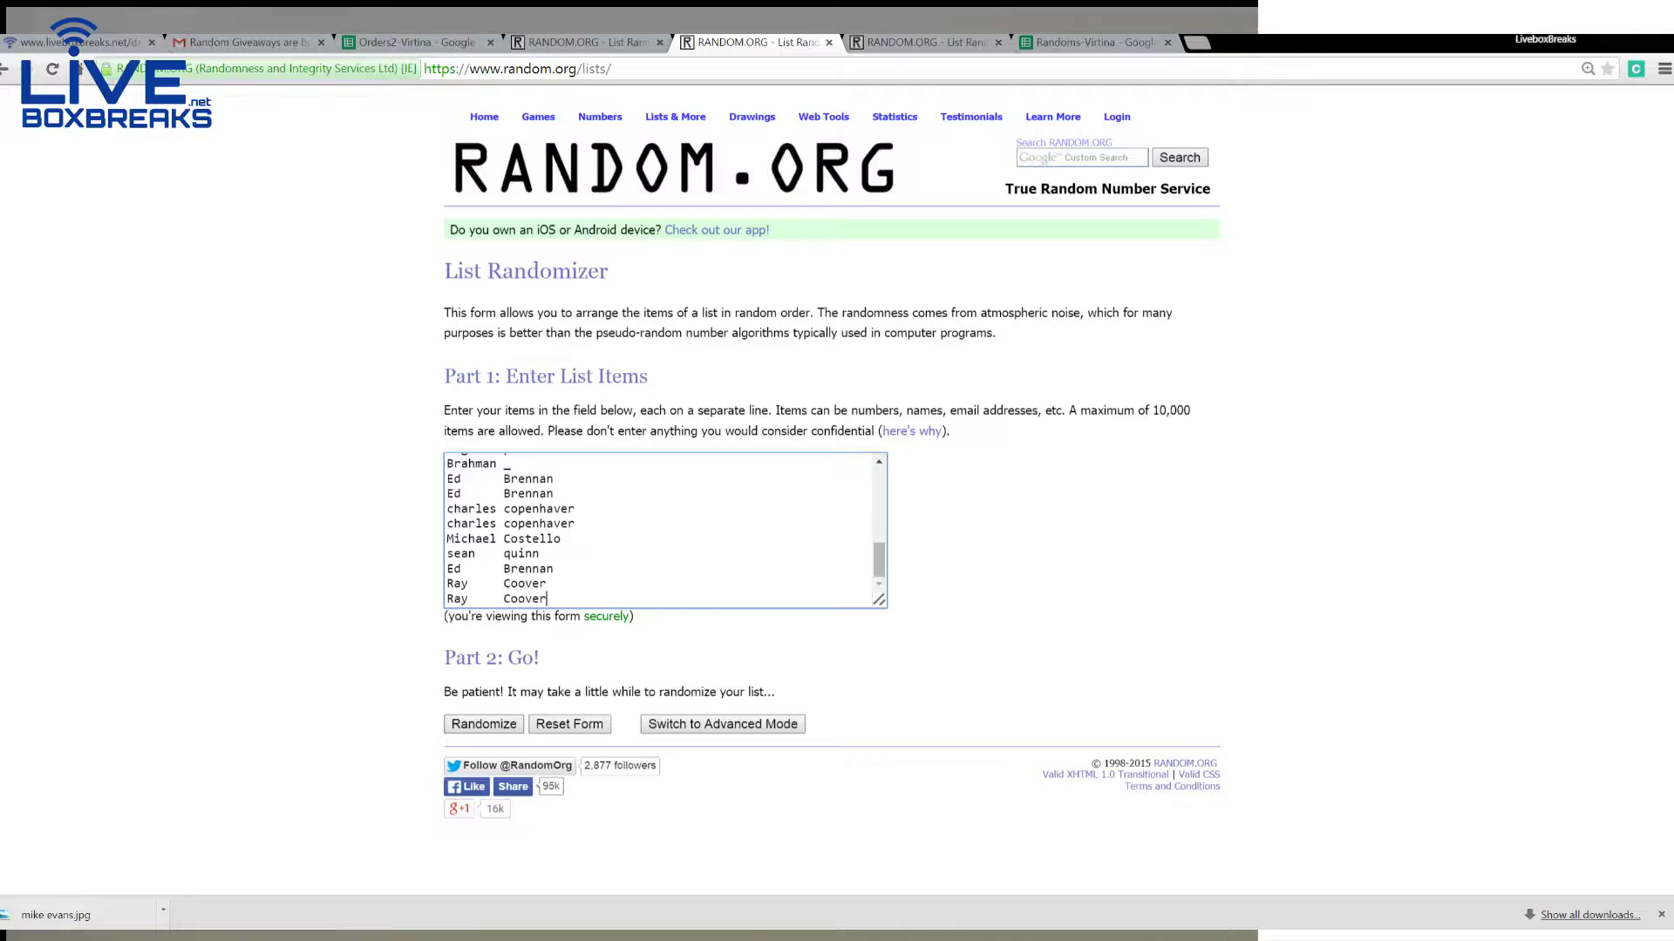
# Step: Shuffle the buyer list into random order five times
pyautogui.click(516, 728)
pyautogui.click(463, 874)
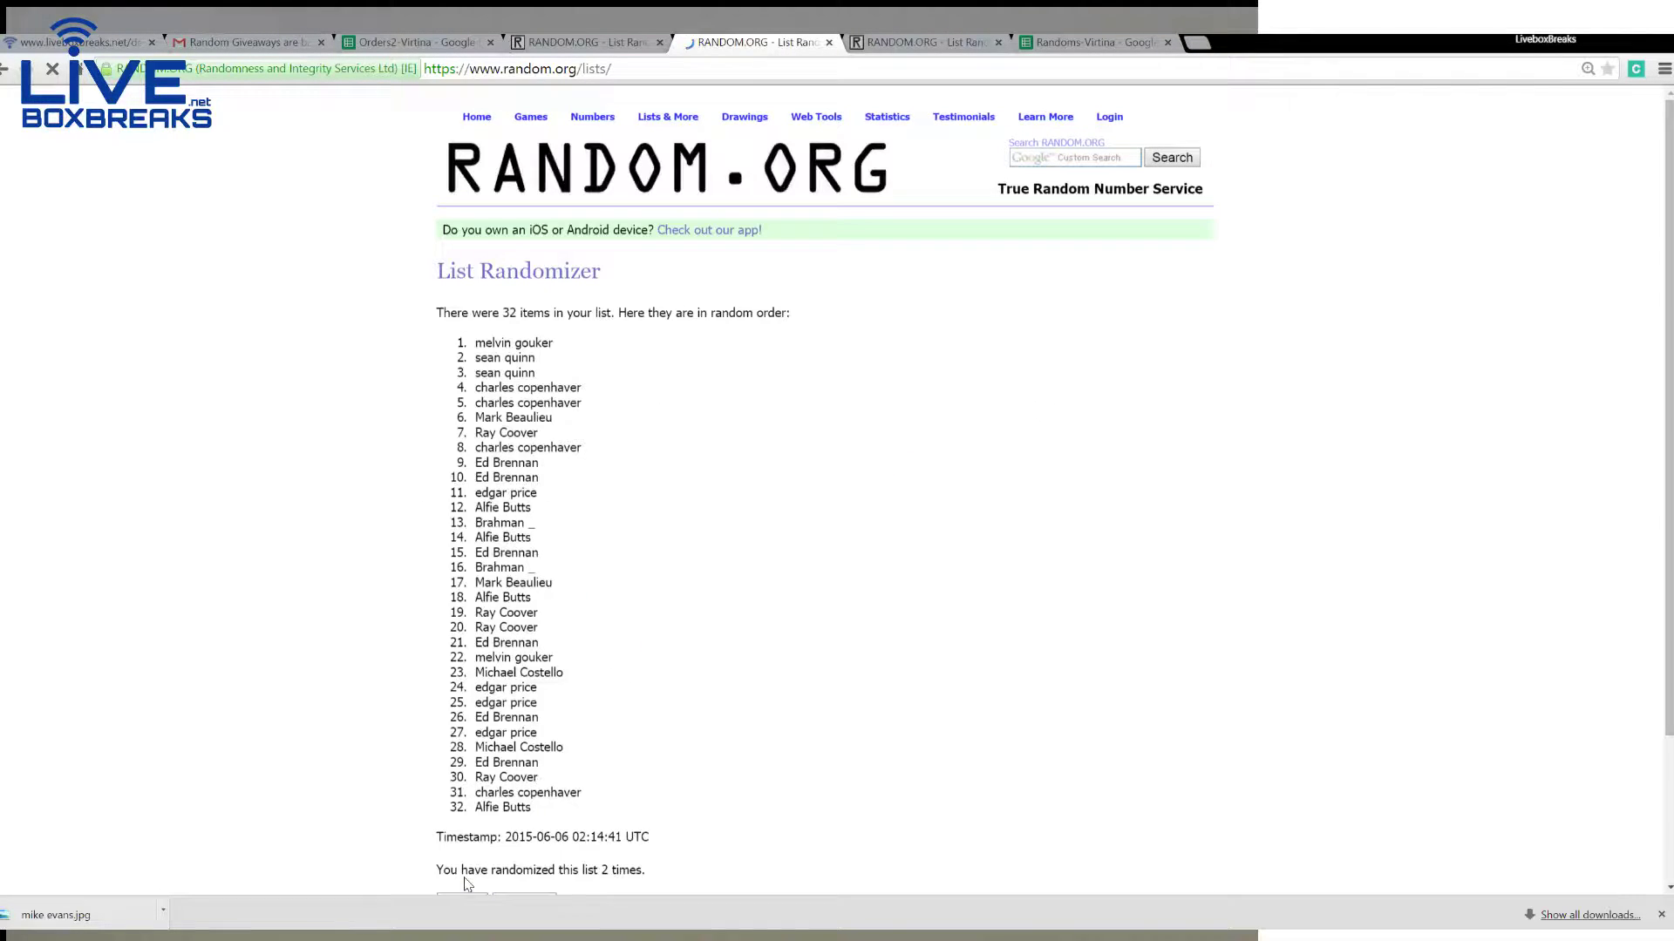
pyautogui.scroll(-1, 463, 877)
pyautogui.click(462, 776)
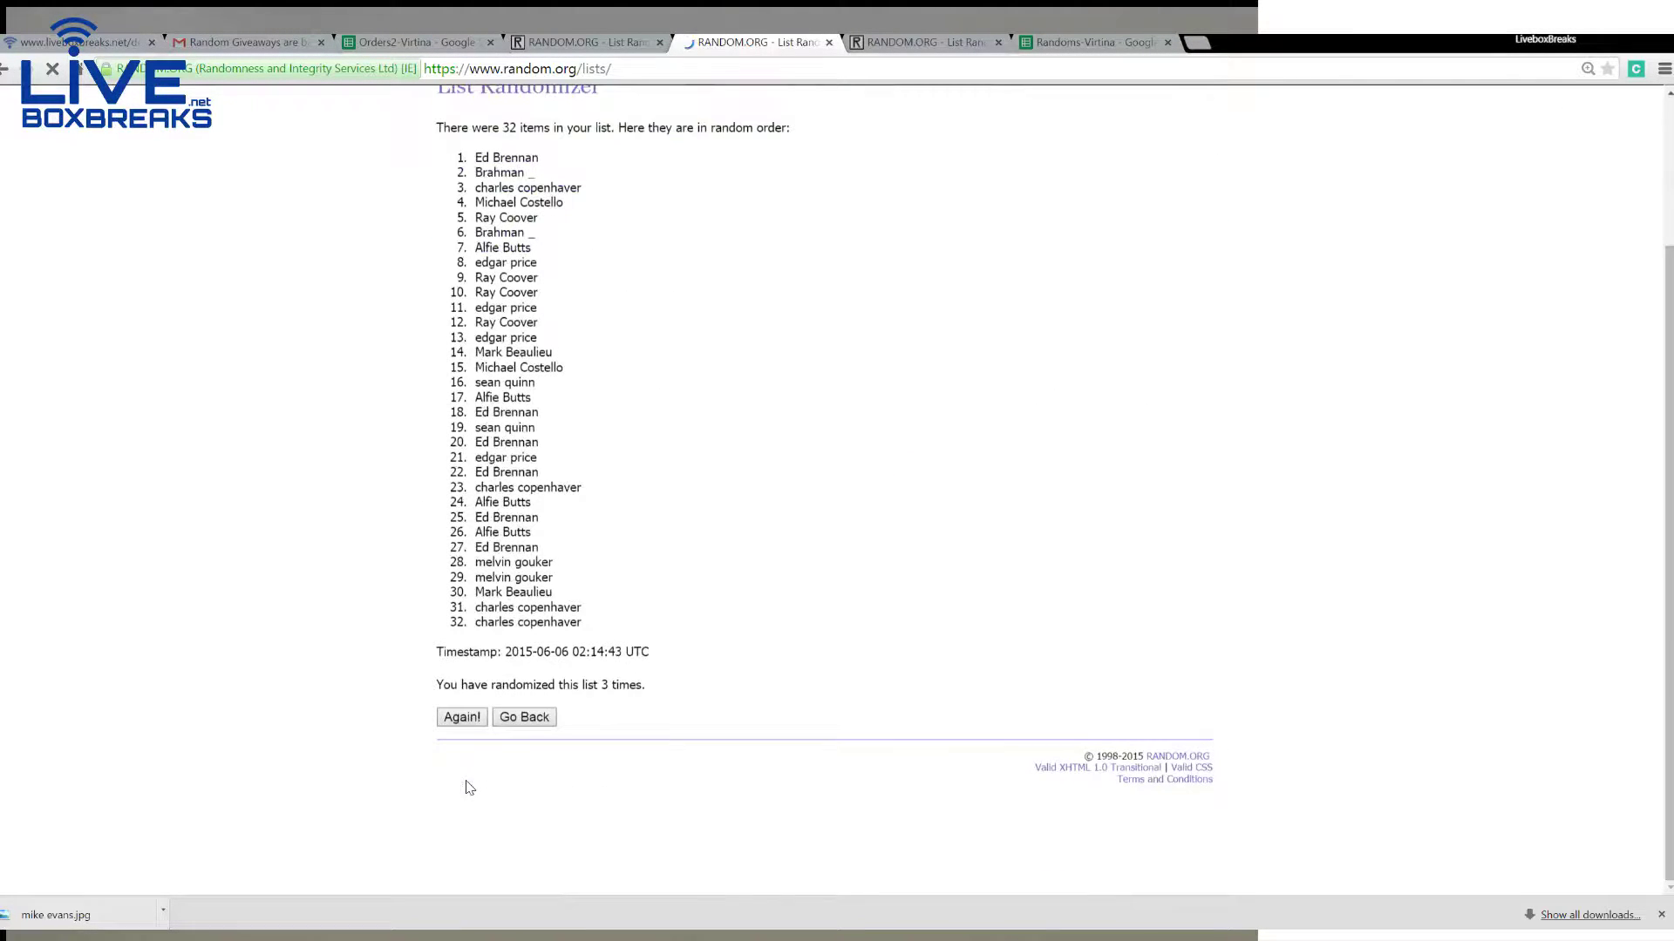
pyautogui.click(462, 775)
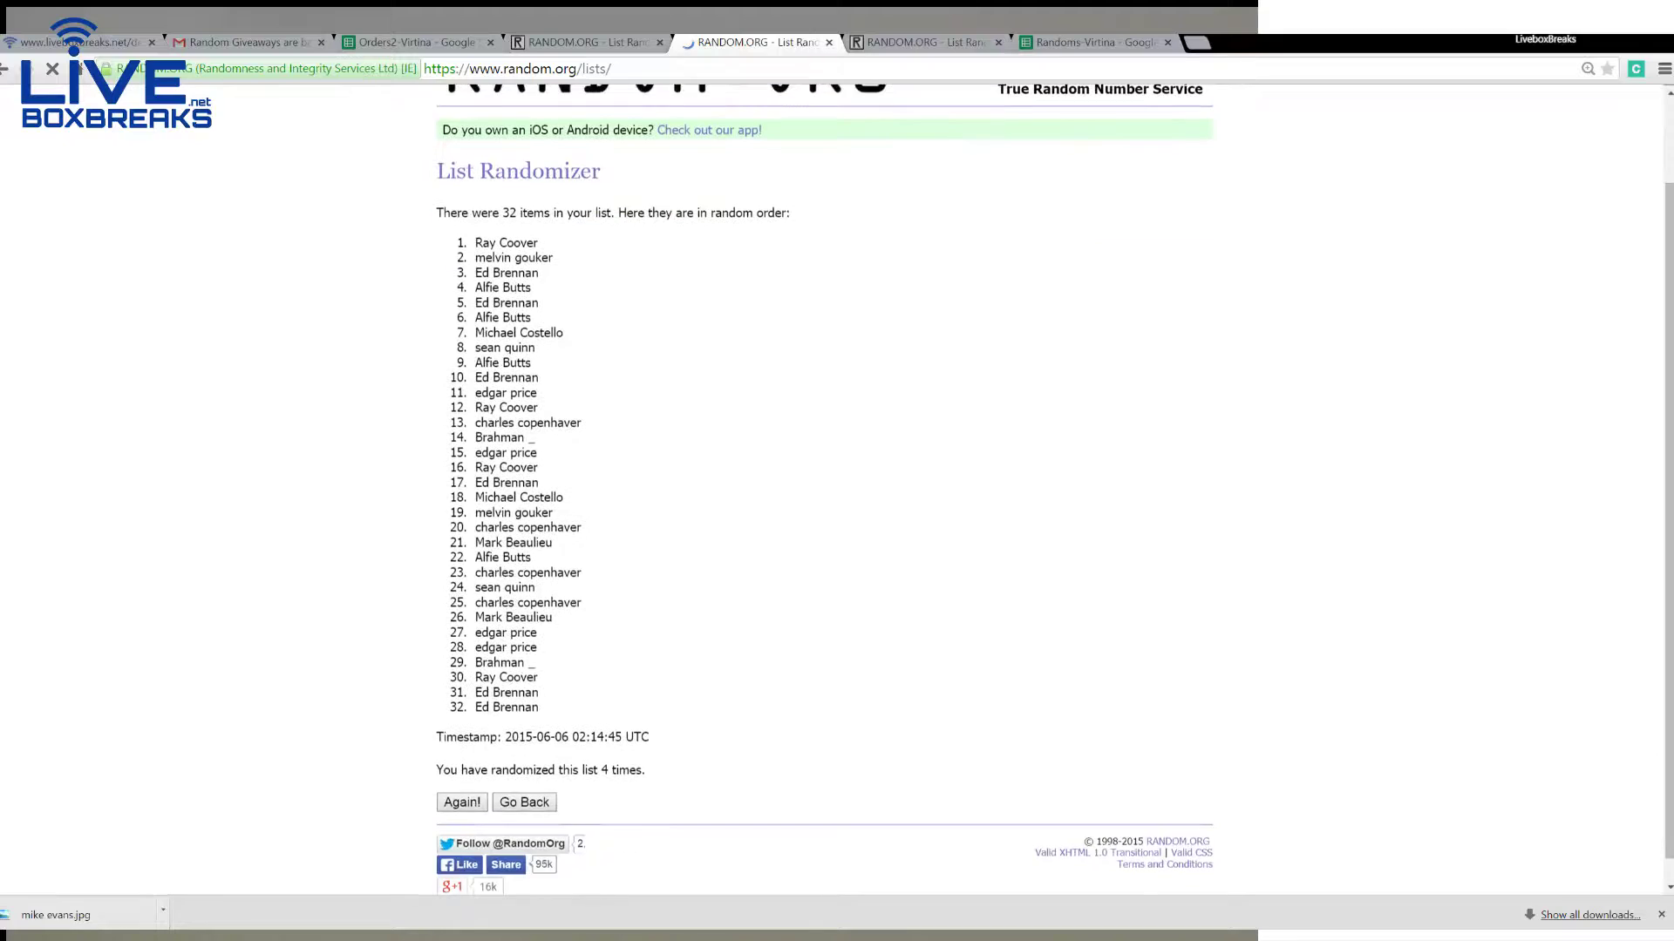
pyautogui.click(468, 808)
# Step: Bring the final shuffled name list back into the spreadsheet
pyautogui.moveTo(566, 732); pyautogui.dragTo(474, 251)
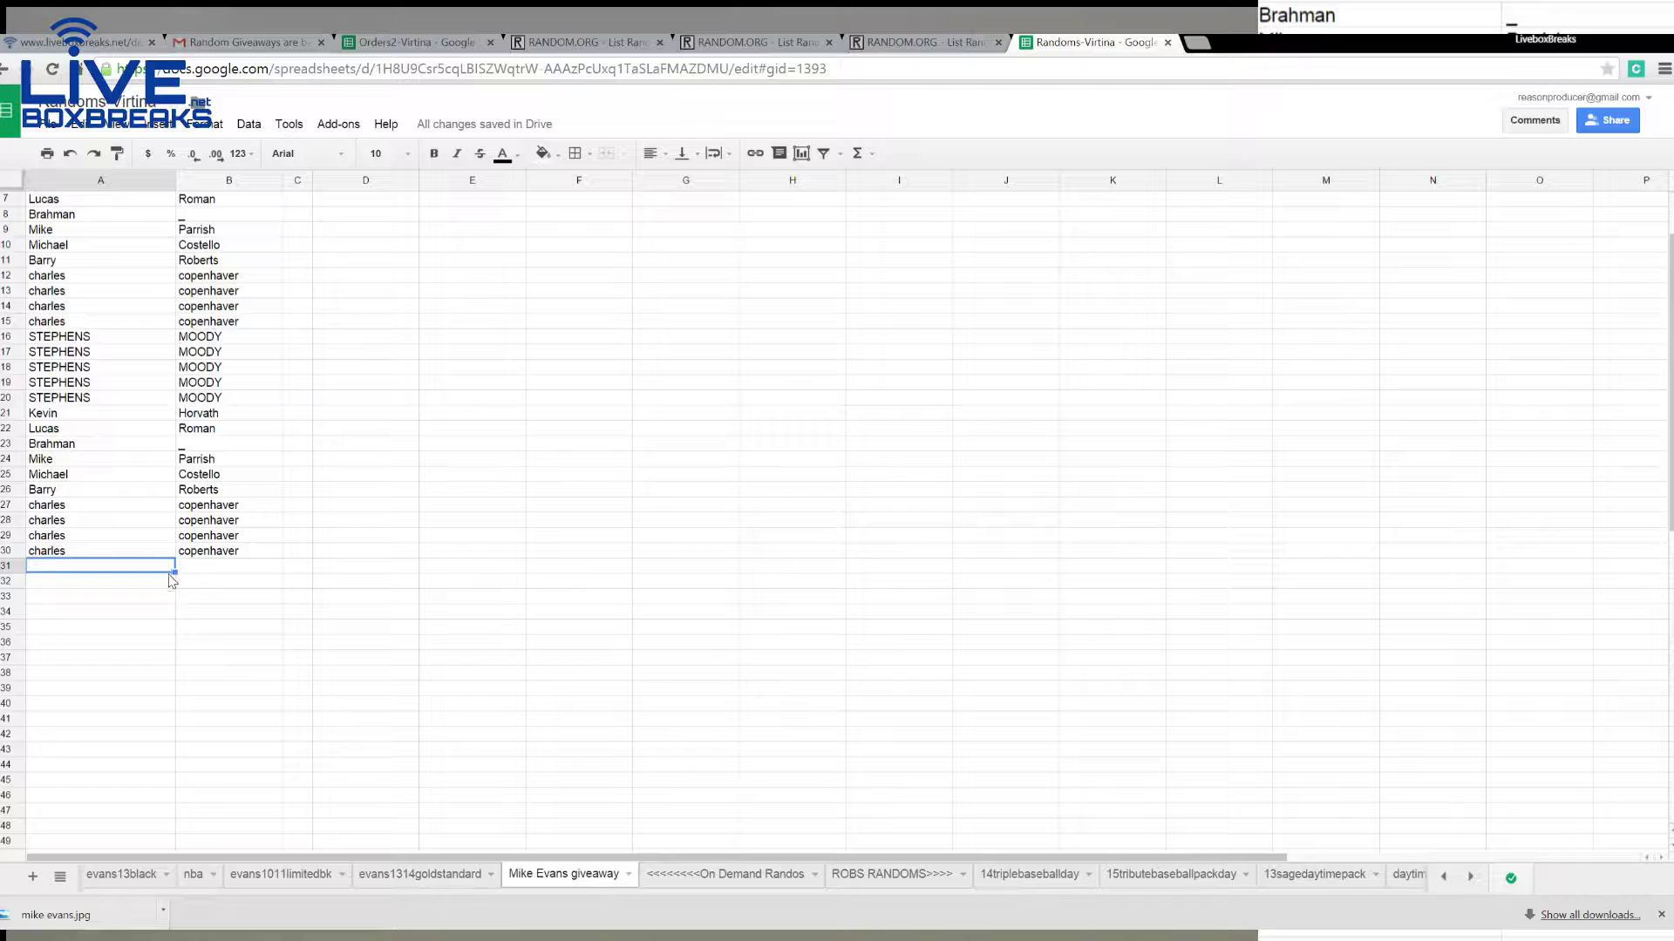
pyautogui.hotkey('ctrl', 'v')
pyautogui.click(355, 718)
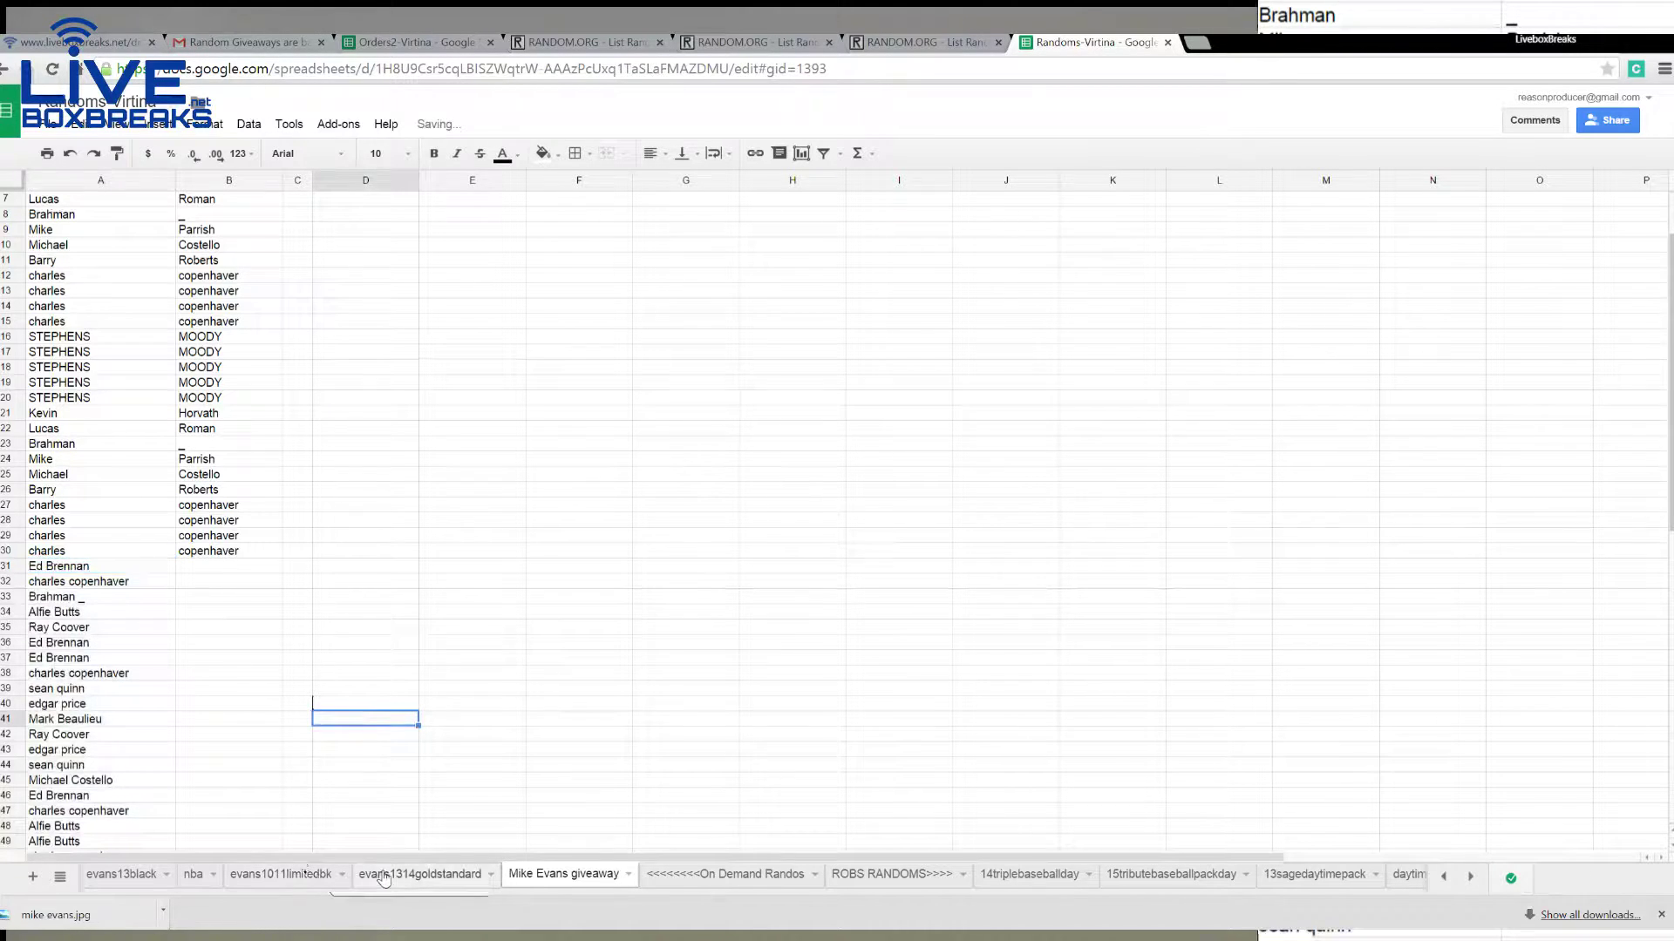
pyautogui.click(122, 874)
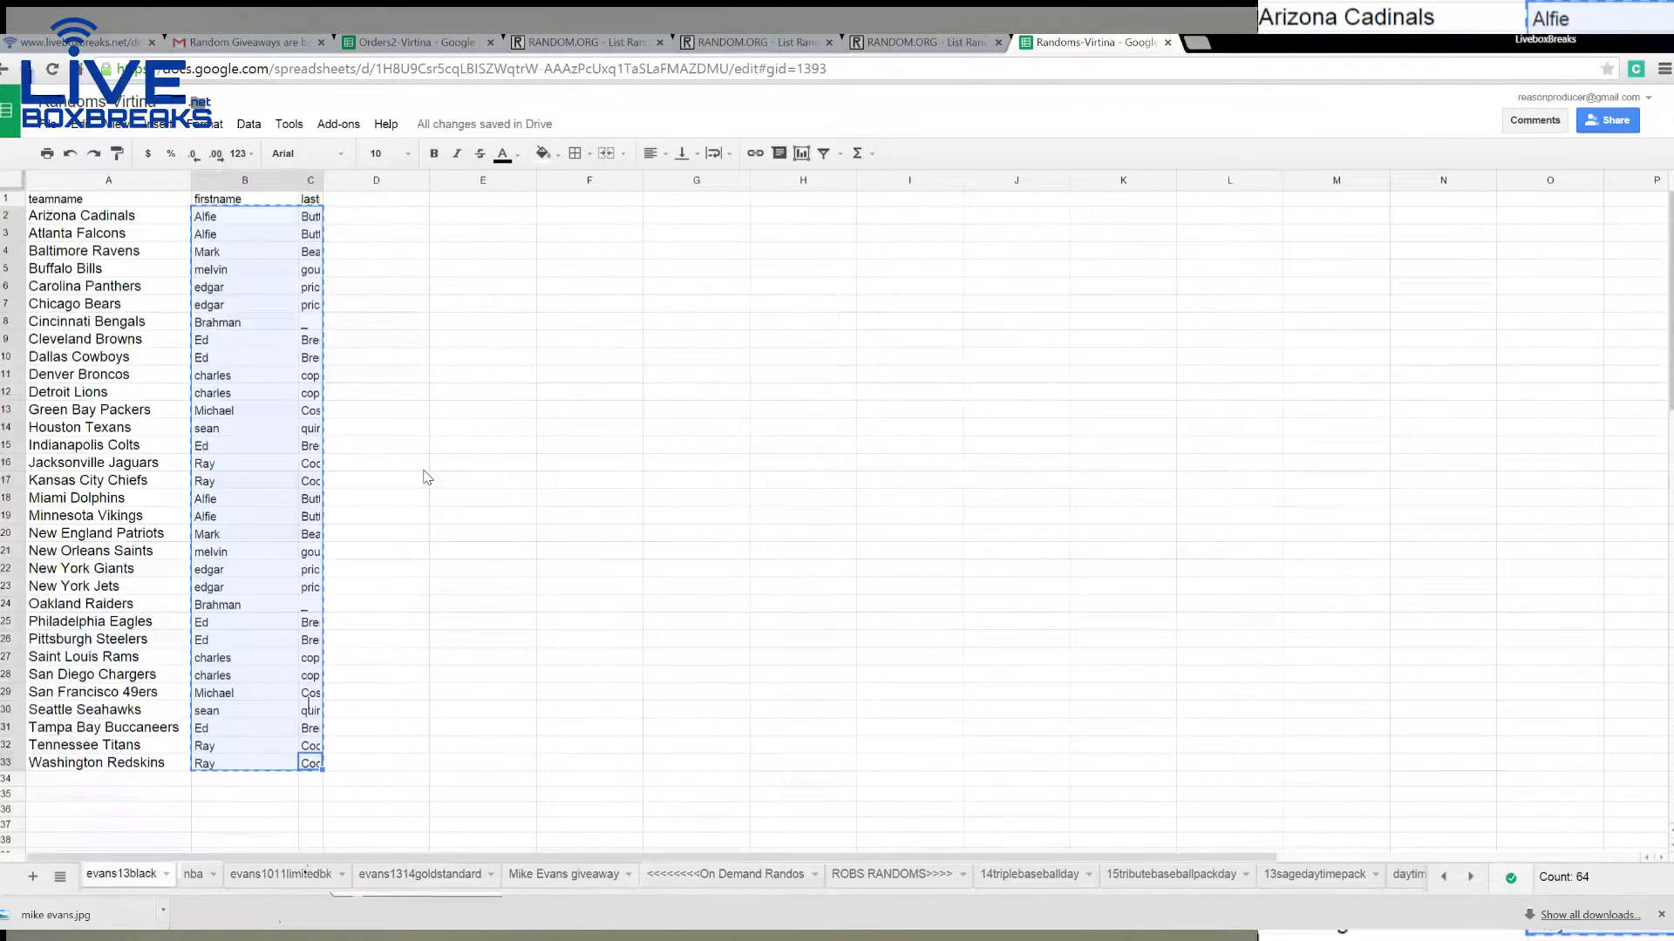
pyautogui.press('Delete')
pyautogui.click(245, 222)
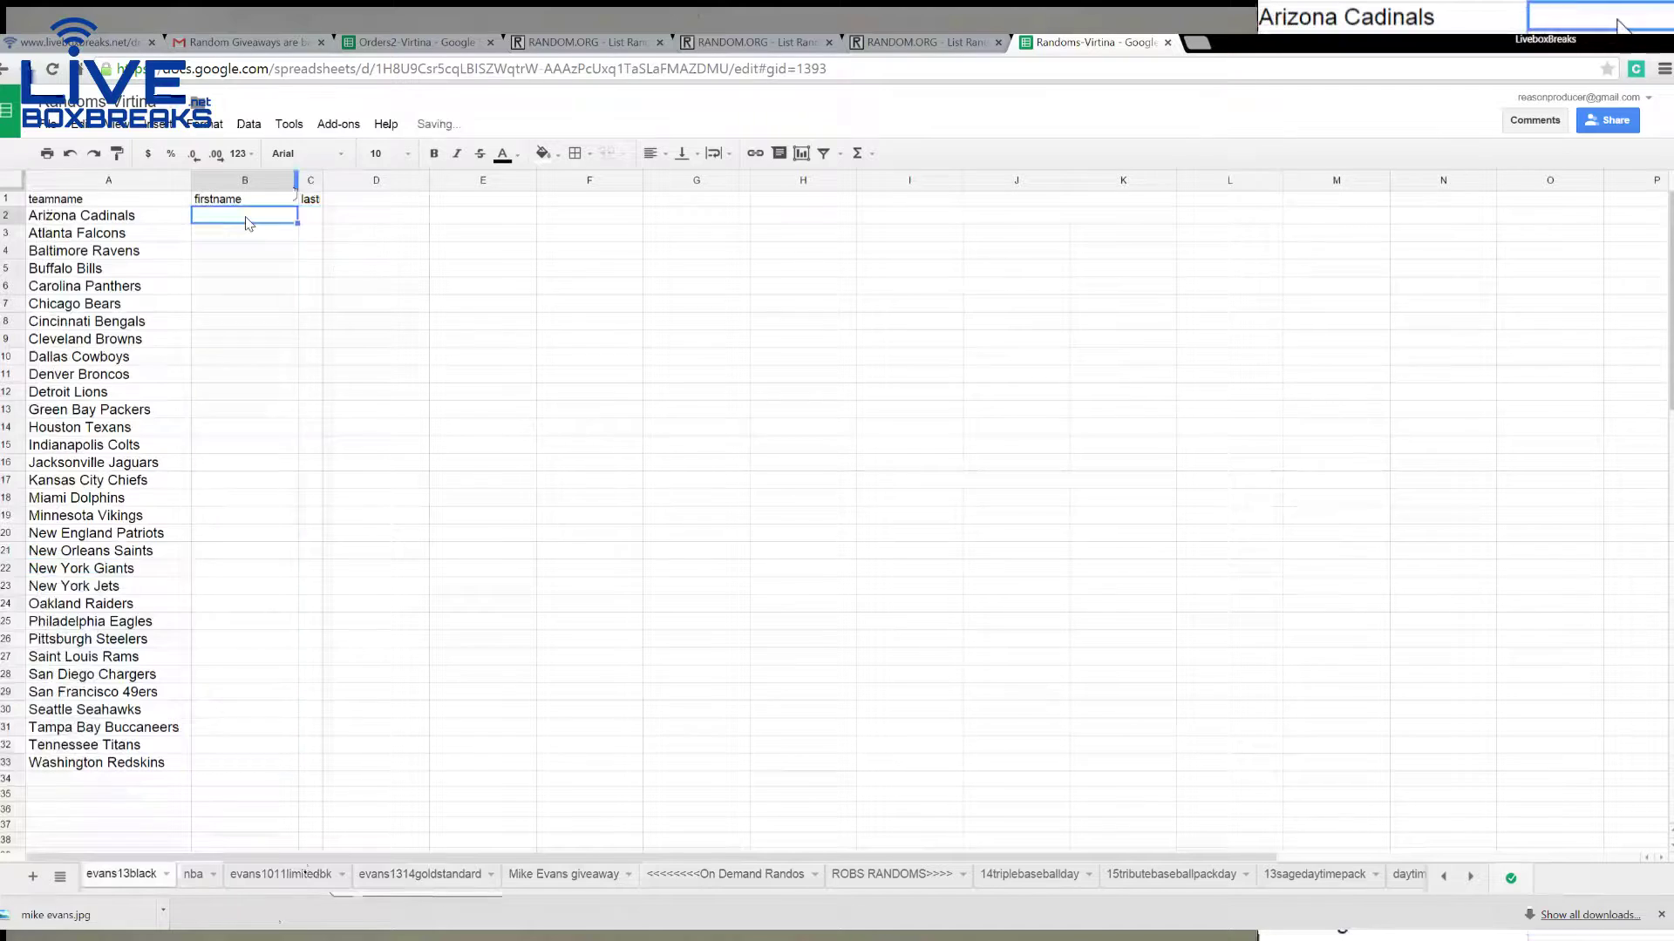
pyautogui.hotkey('ctrl', 'v')
pyautogui.click(356, 270)
# Step: Bold the teams and assigned buyer names and widen the names column to fit
pyautogui.moveTo(349, 792); pyautogui.dragTo(100, 229)
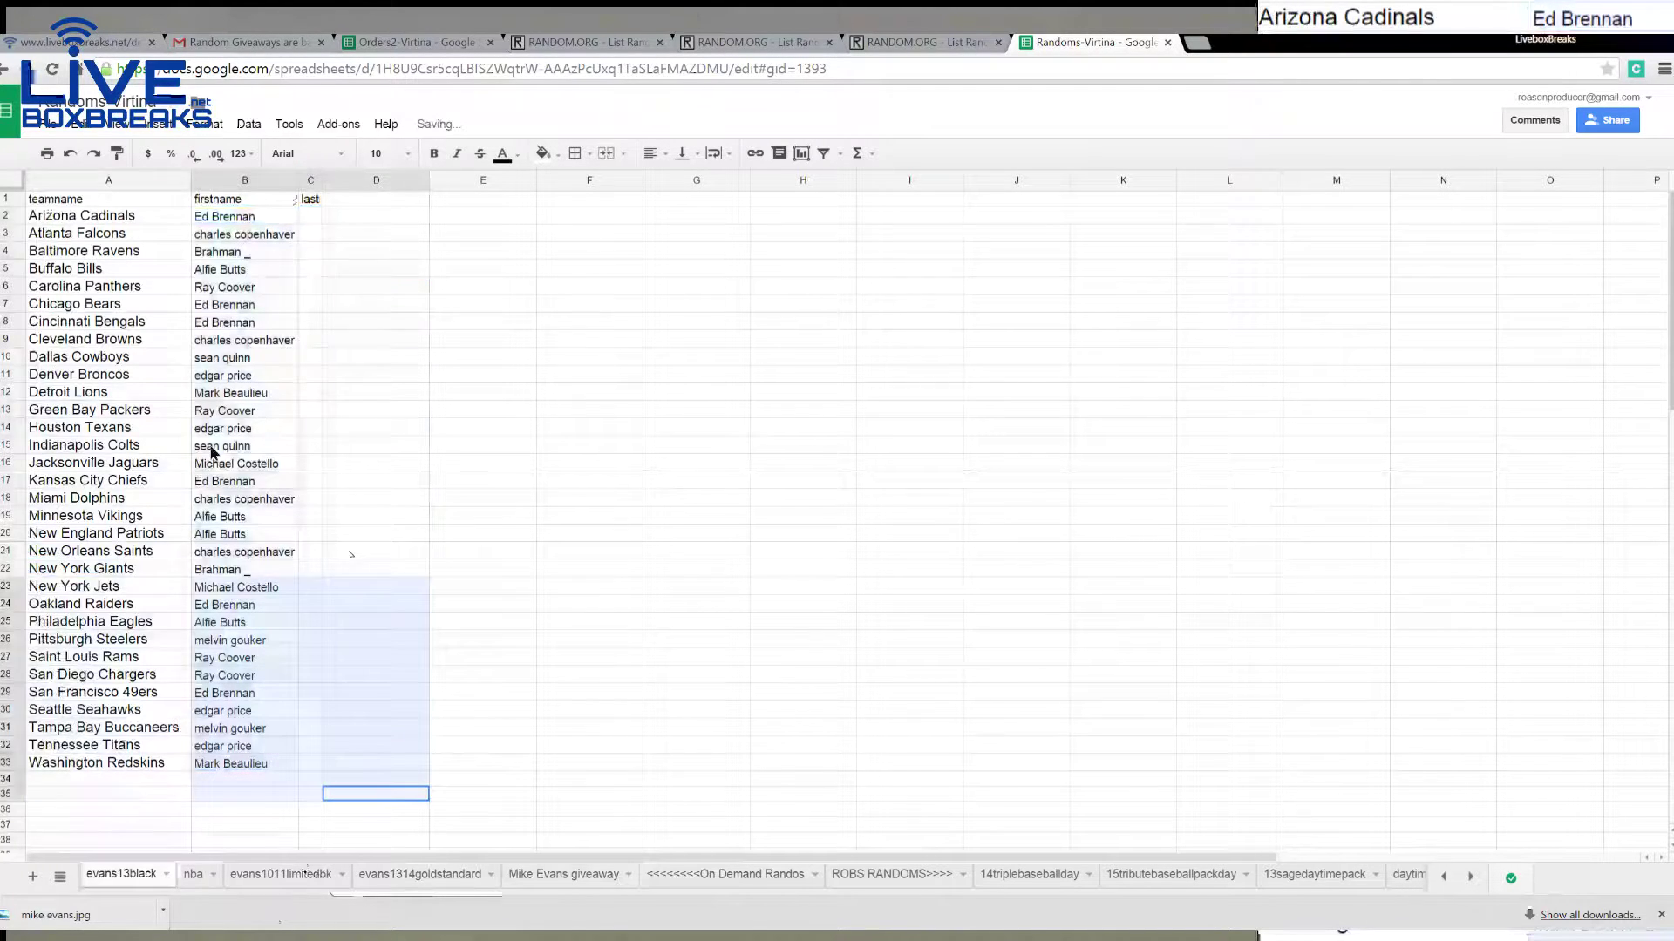
pyautogui.click(435, 154)
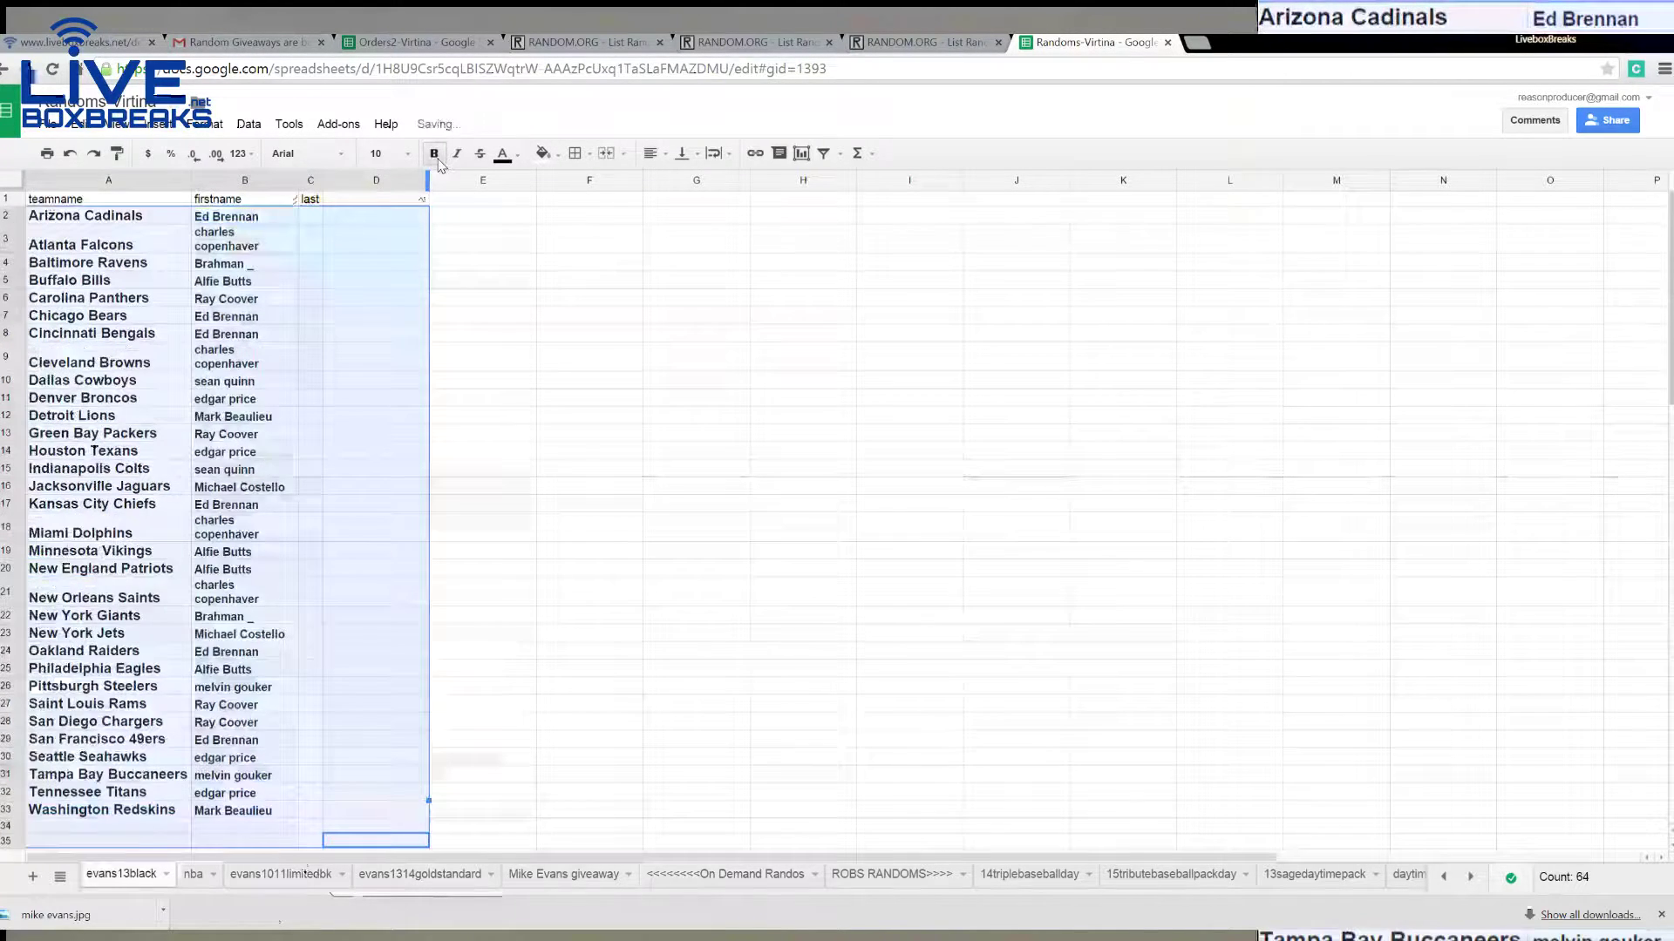
pyautogui.click(310, 316)
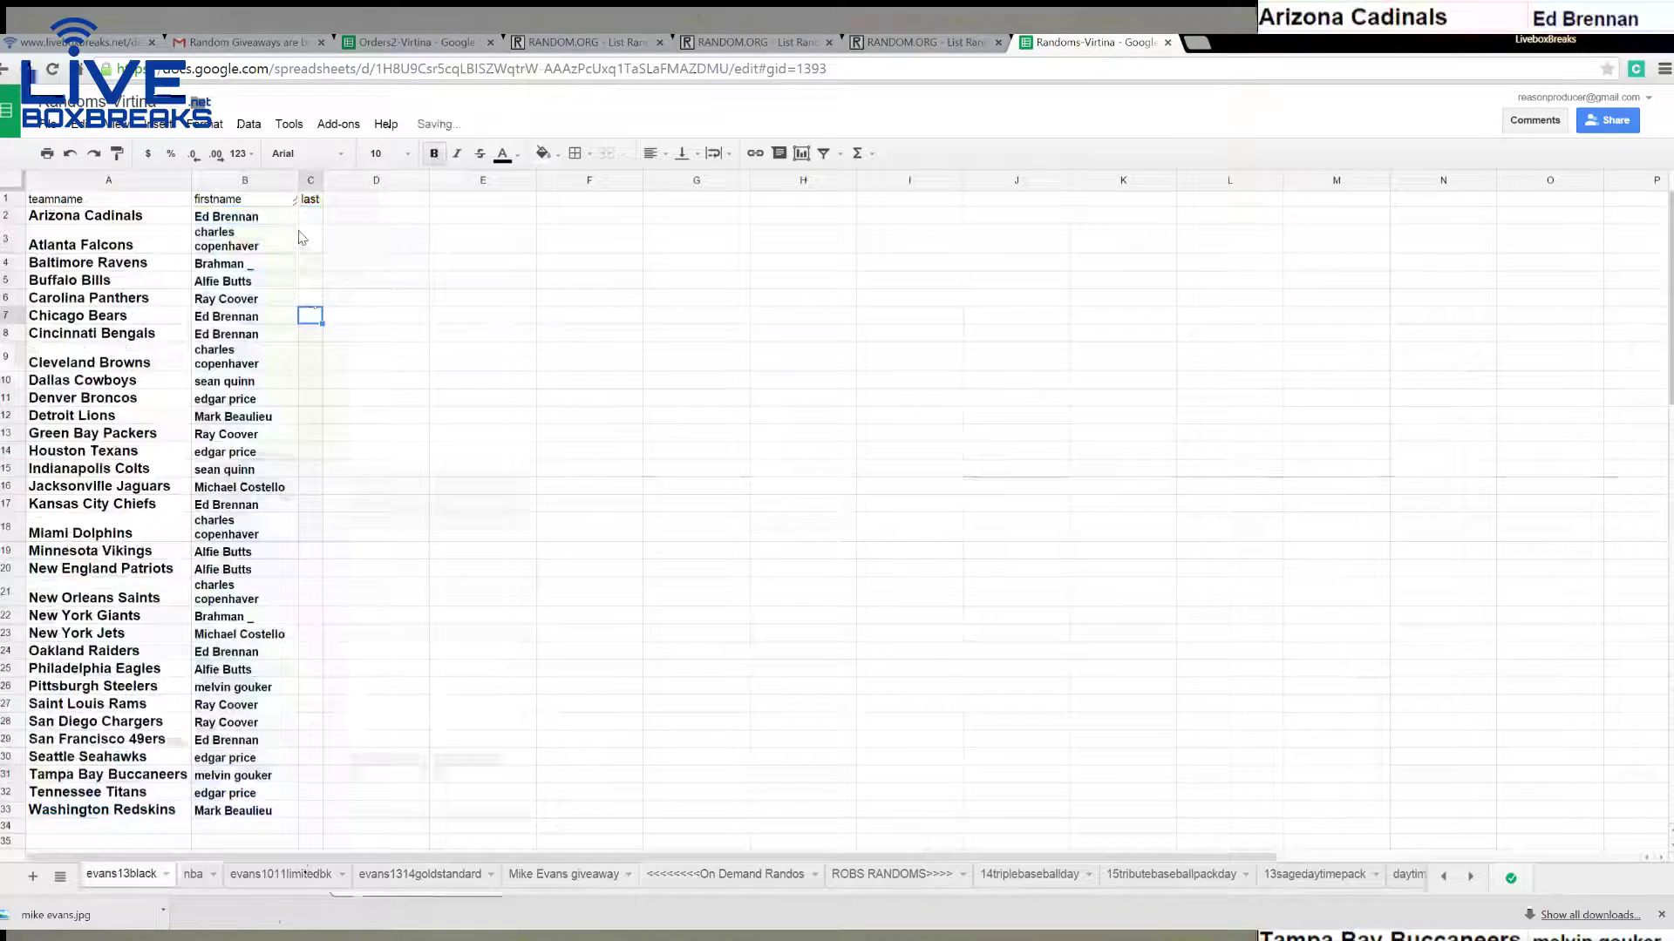
pyautogui.moveTo(335, 199); pyautogui.dragTo(346, 210)
pyautogui.click(442, 417)
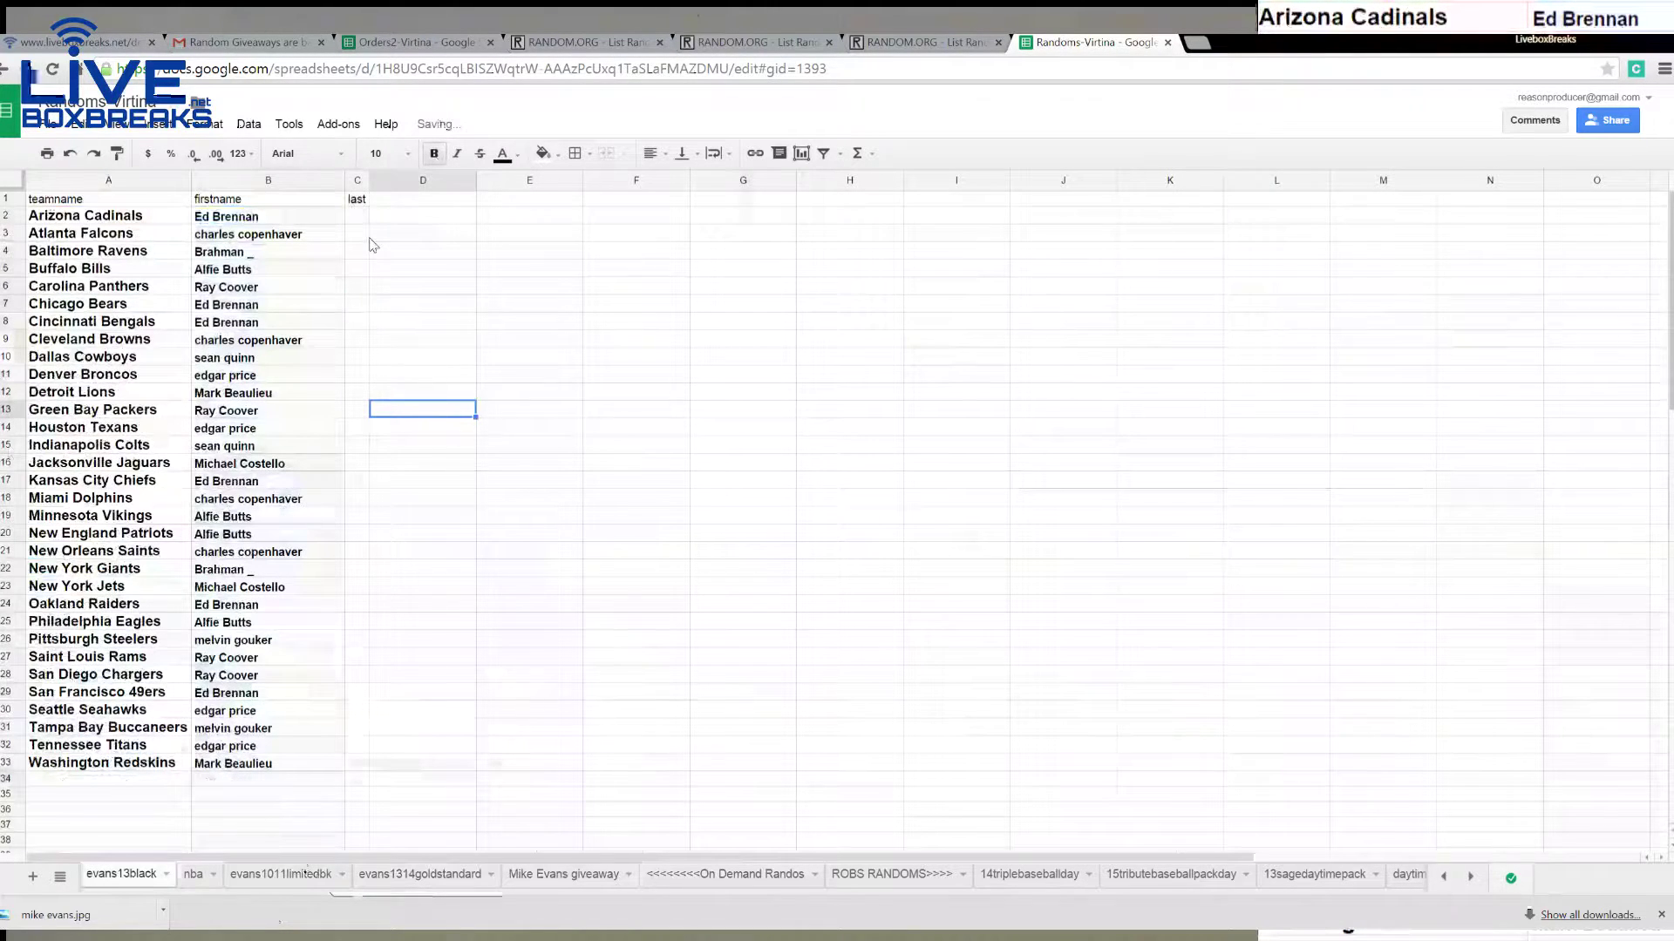